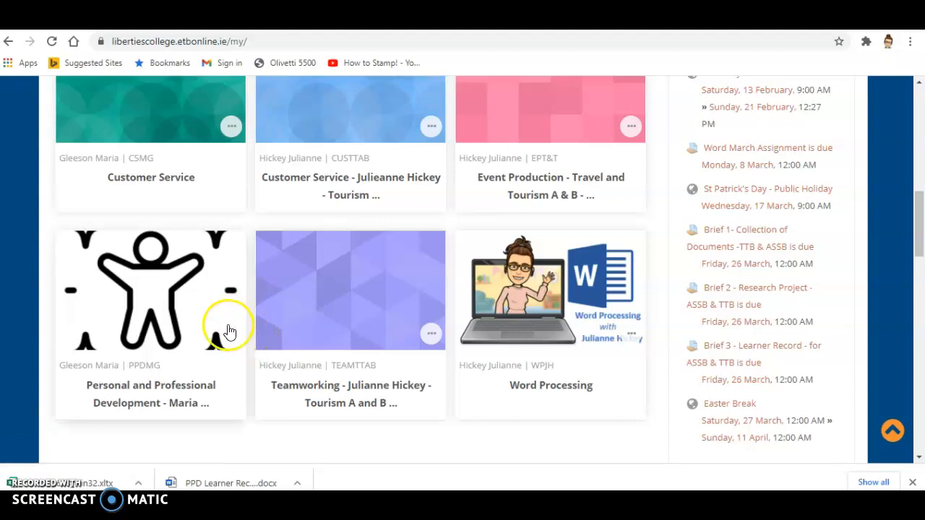
Step: Open the Personal and Professional Development course and go to the Brief 1 - Collection of Documents resources
{"action": "left_click", "coordinate": [154, 319]}
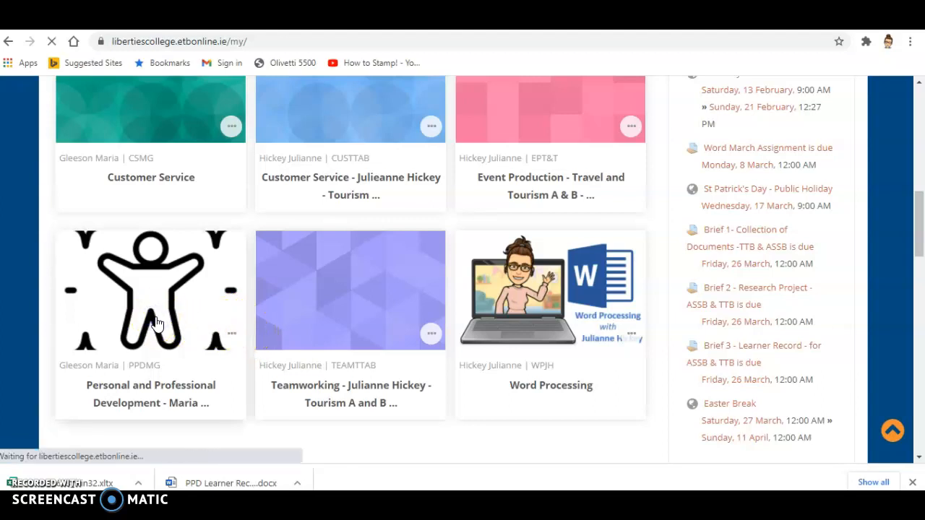
{"action": "scroll", "coordinate": [258, 351], "scroll_direction": "down", "scroll_amount": 10}
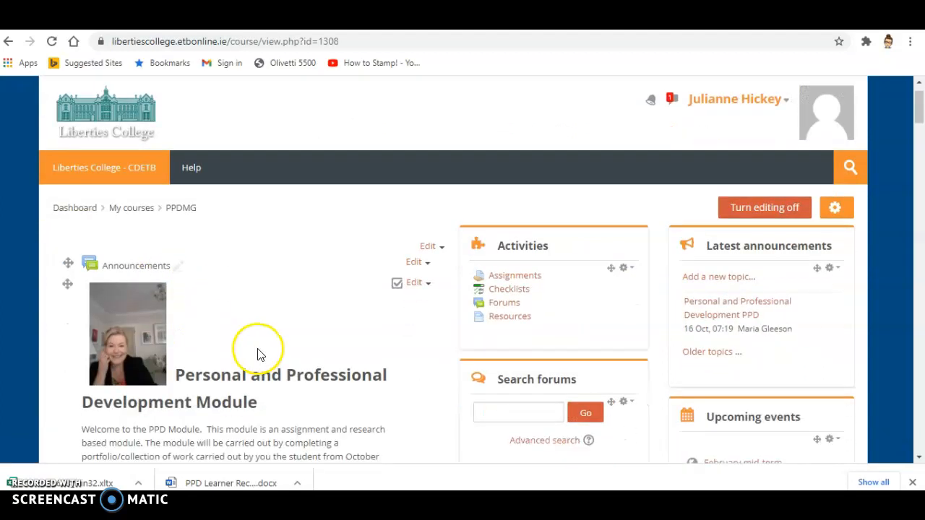
{"action": "scroll", "coordinate": [257, 349], "scroll_direction": "down", "scroll_amount": 10}
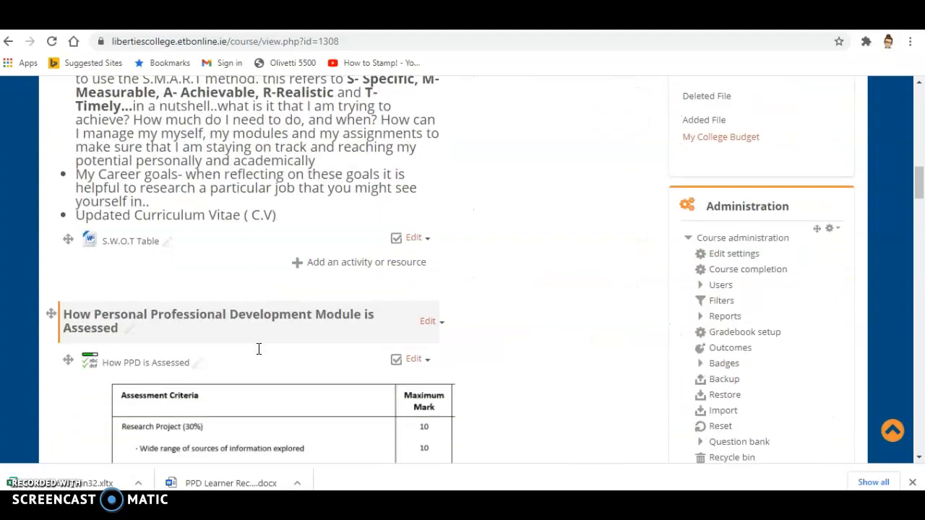
{"action": "scroll", "coordinate": [258, 351], "scroll_direction": "down", "scroll_amount": 5}
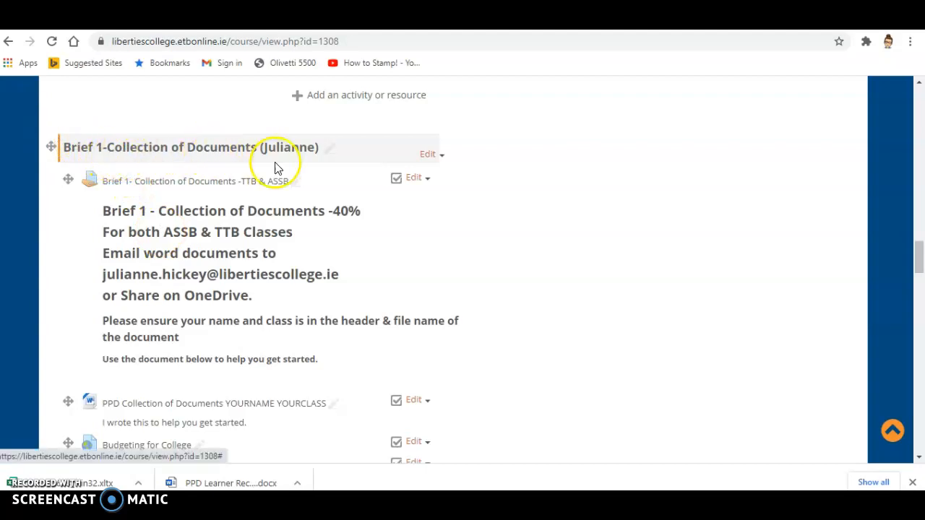
{"action": "scroll", "coordinate": [431, 254], "scroll_direction": "down", "scroll_amount": 1}
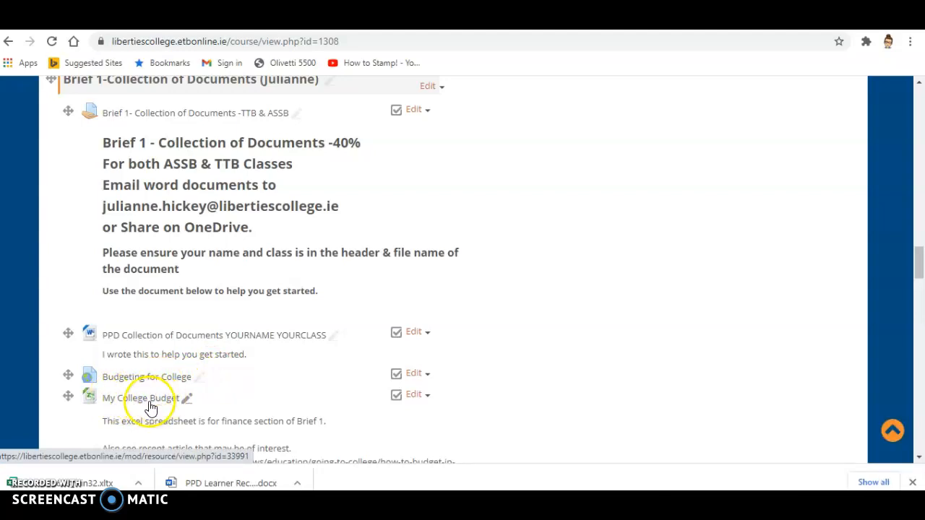
Step: Download the My College Budget spreadsheet, open it in Excel and enable it for editing
{"action": "left_click", "coordinate": [94, 404]}
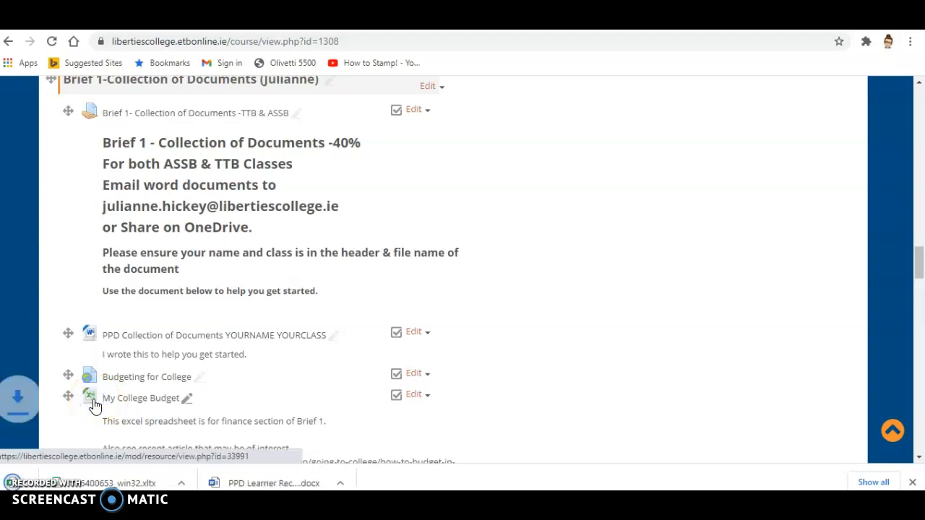
{"action": "left_click", "coordinate": [90, 395]}
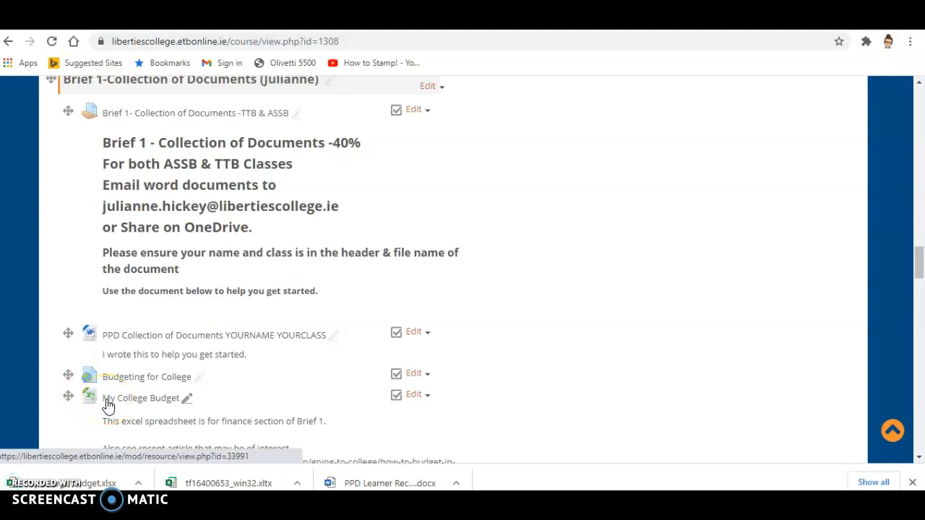
{"action": "left_click", "coordinate": [88, 402]}
{"action": "left_click", "coordinate": [64, 482]}
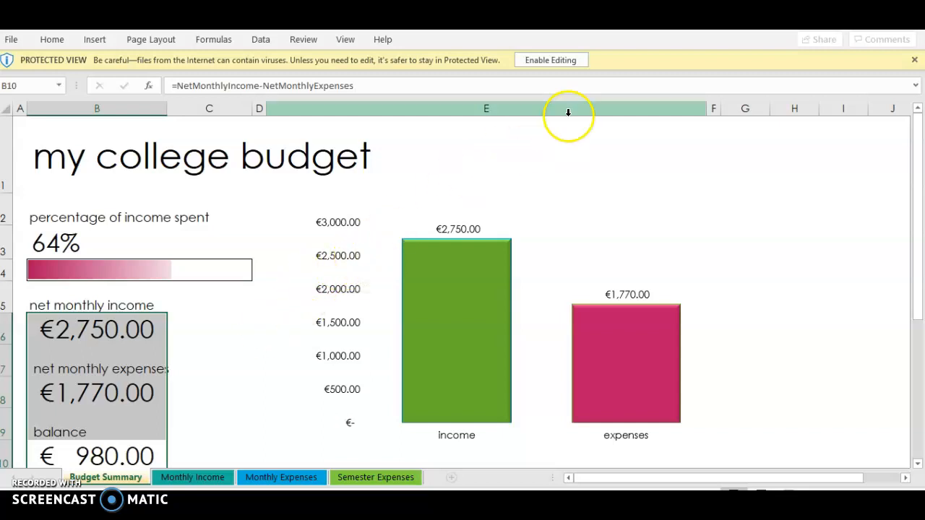
{"action": "left_click", "coordinate": [554, 60]}
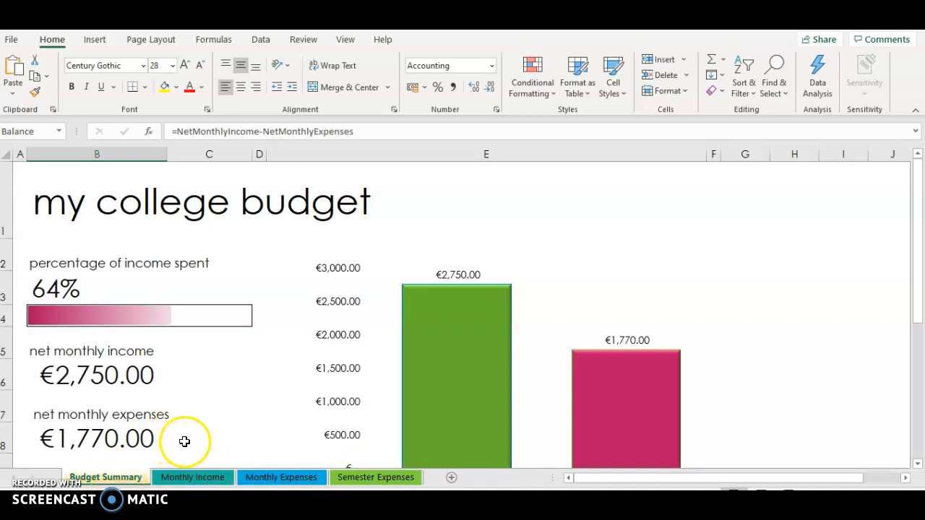
Step: On the Monthly Income sheet, set the Fixed income amount to 800 and Financial aid to 260
{"action": "scroll", "coordinate": [184, 439], "scroll_direction": "down", "scroll_amount": 1}
{"action": "scroll", "coordinate": [186, 448], "scroll_direction": "up", "scroll_amount": 1}
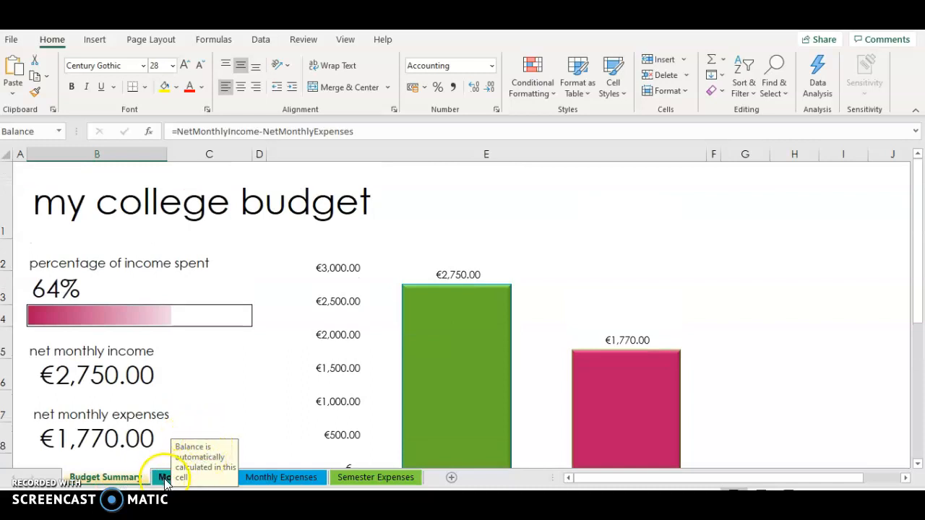
{"action": "left_click", "coordinate": [166, 479]}
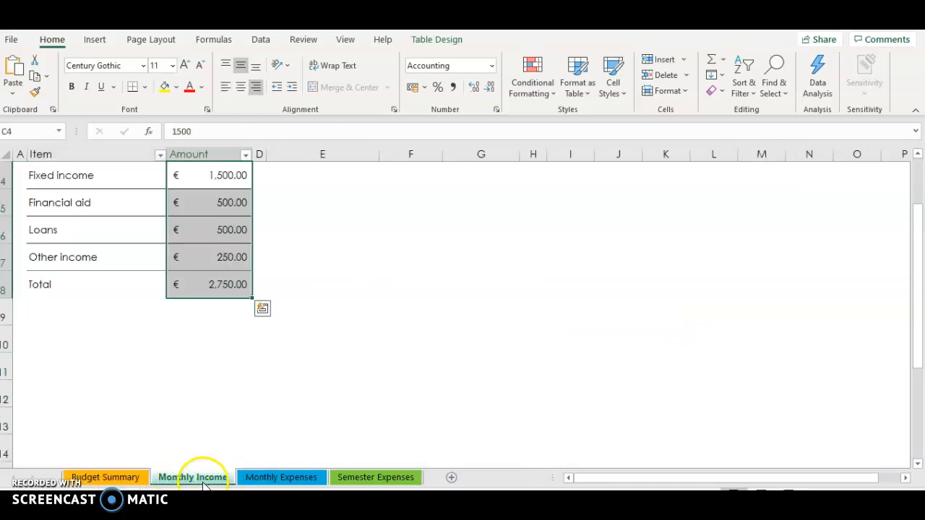
{"action": "scroll", "coordinate": [319, 409], "scroll_direction": "up", "scroll_amount": 1}
{"action": "scroll", "coordinate": [319, 408], "scroll_direction": "down", "scroll_amount": 1}
{"action": "scroll", "coordinate": [319, 408], "scroll_direction": "up", "scroll_amount": 1}
{"action": "left_click", "coordinate": [225, 334]}
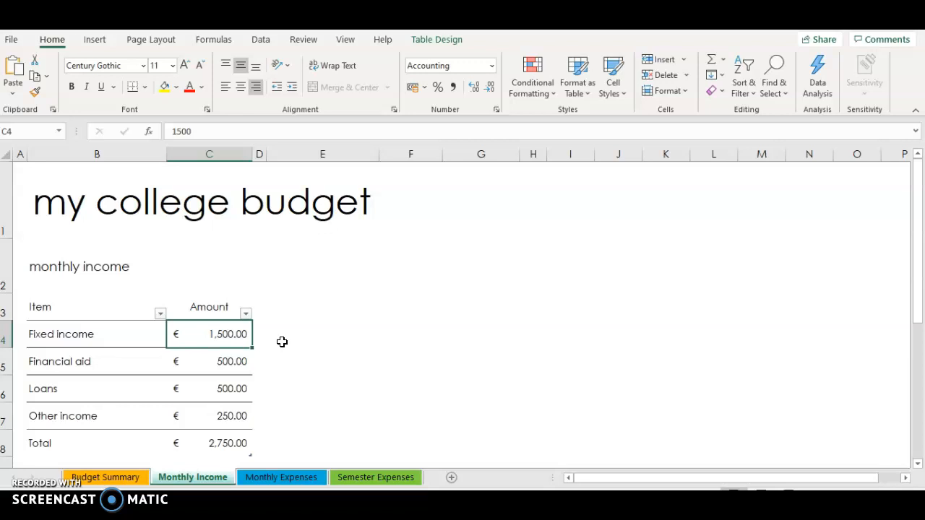
{"action": "type", "text": "800"}
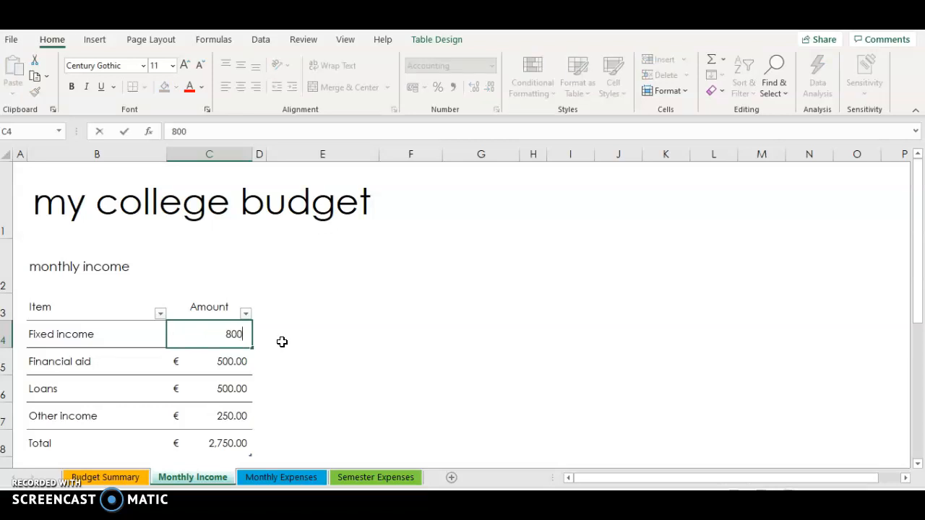
{"action": "key", "text": "Return"}
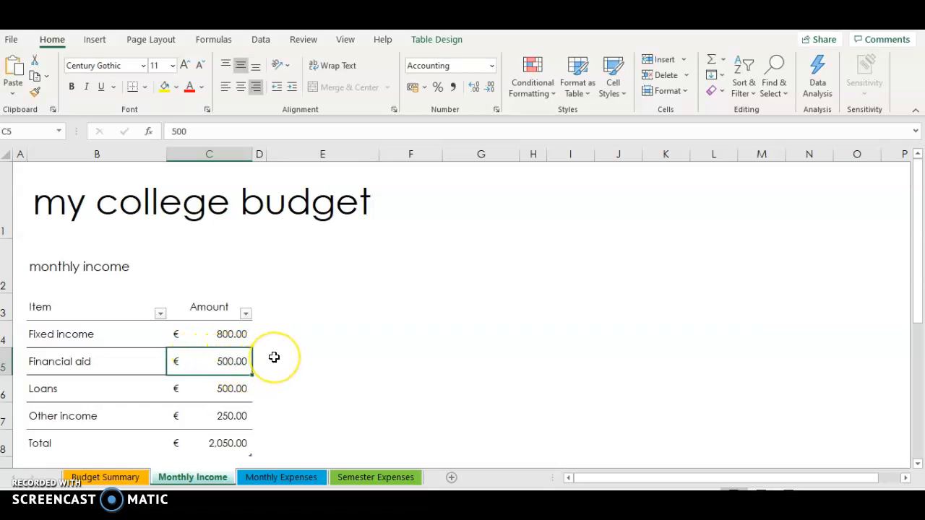
{"action": "type", "text": "260"}
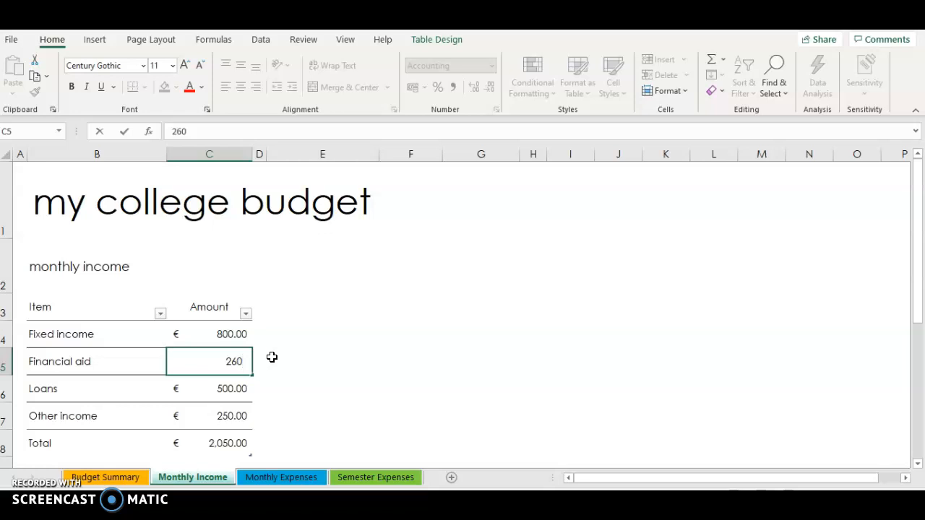
{"action": "key", "text": "Return"}
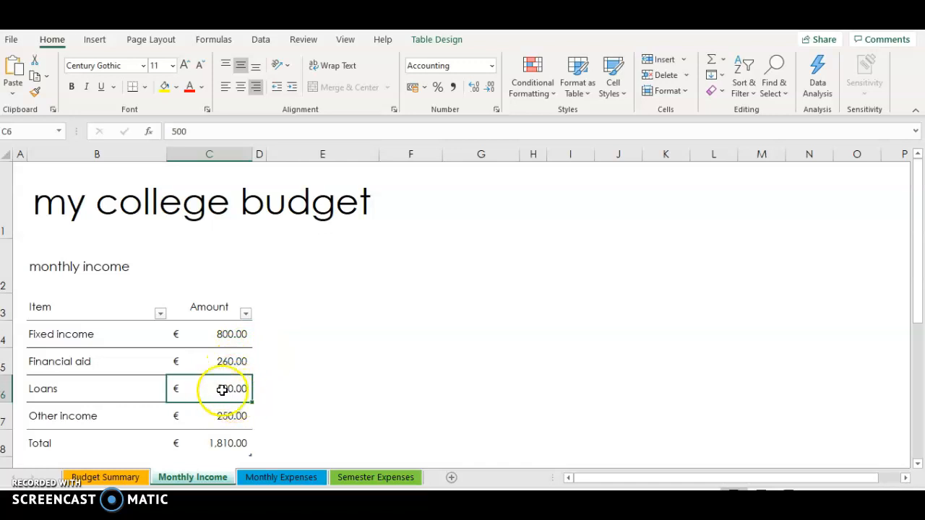
Step: Set the monthly Loans amount to 1000 and Other income to 0
{"action": "type", "text": "1000"}
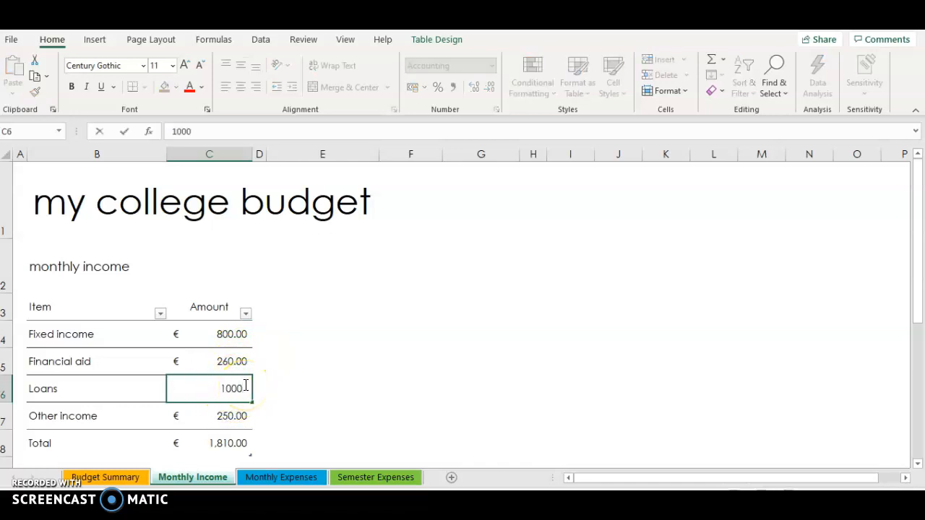
{"action": "key", "text": "Return"}
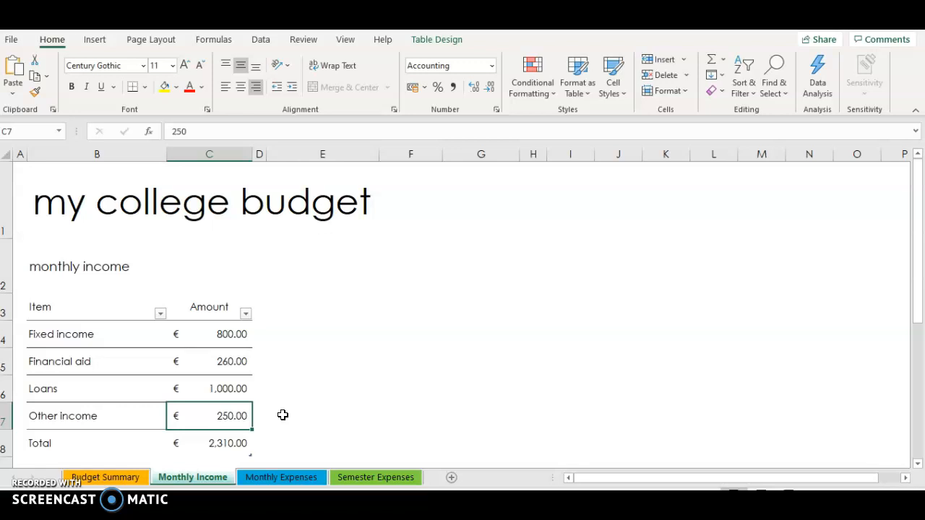
{"action": "type", "text": "0"}
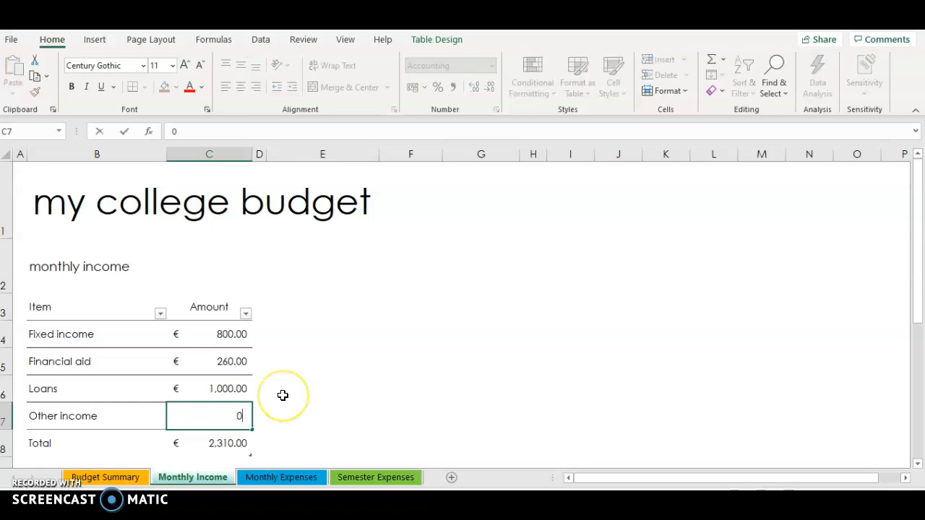
{"action": "key", "text": "Return"}
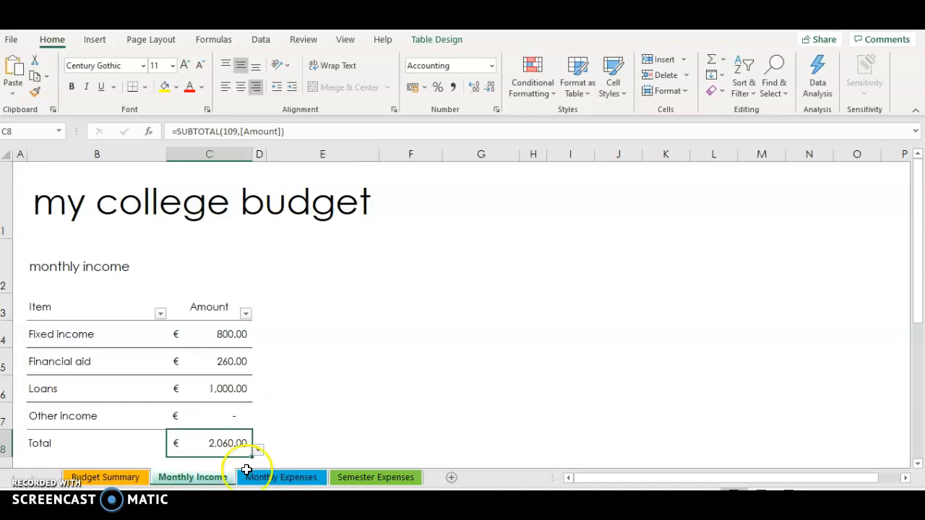
Step: On the Monthly Expenses sheet, set the Rent amount to 250 and leave the Bills amount as it is
{"action": "left_click", "coordinate": [288, 477]}
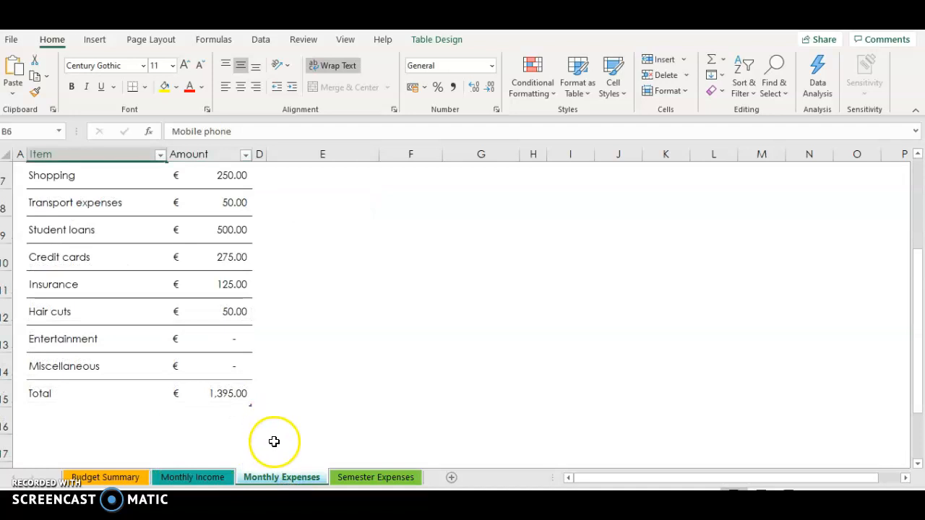
{"action": "scroll", "coordinate": [306, 425], "scroll_direction": "up", "scroll_amount": 2}
{"action": "scroll", "coordinate": [306, 425], "scroll_direction": "down", "scroll_amount": 1}
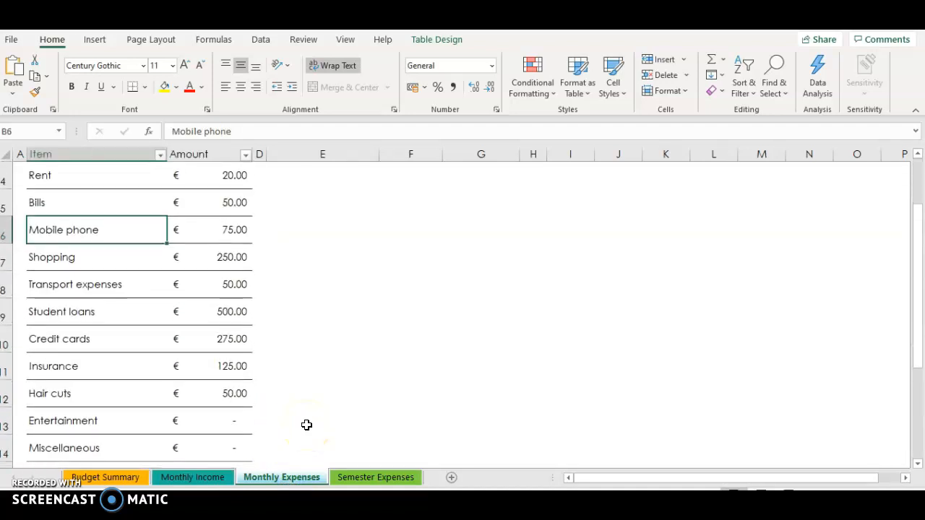
{"action": "left_click", "coordinate": [208, 178]}
{"action": "scroll", "coordinate": [252, 199], "scroll_direction": "up", "scroll_amount": 1}
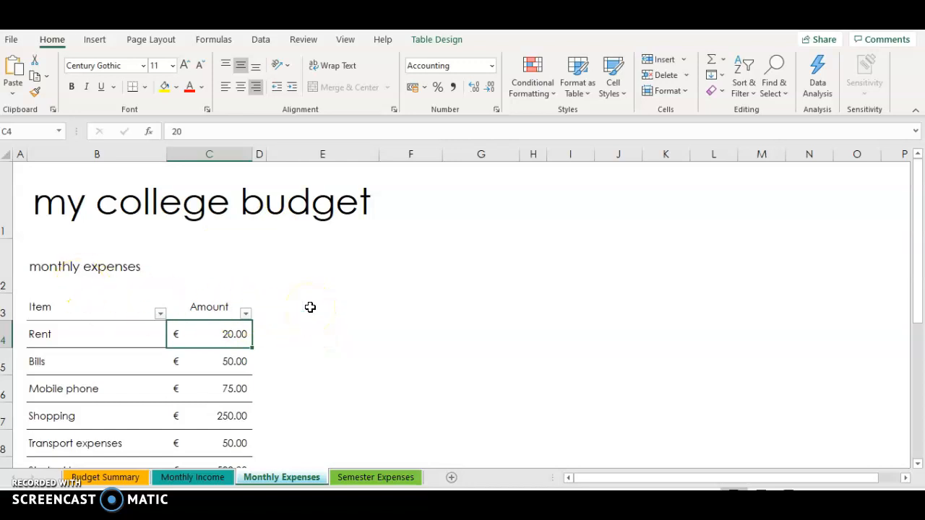
{"action": "type", "text": "250"}
{"action": "key", "text": "Return"}
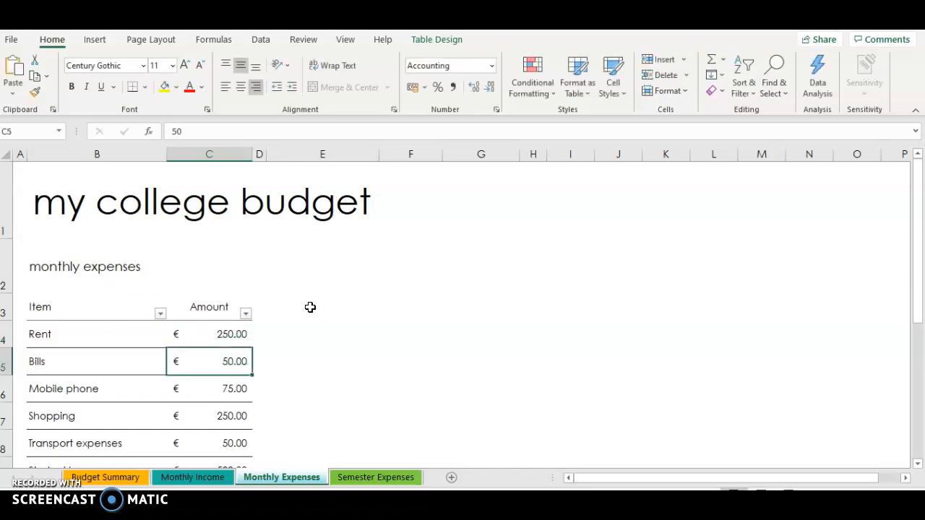
{"action": "key", "text": "Return"}
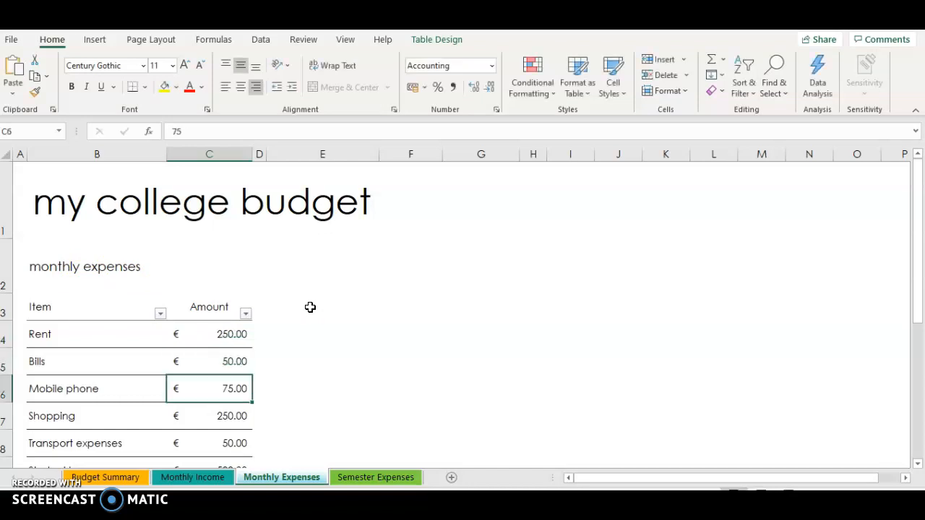
Step: Set the monthly Mobile phone expense to 15 and the Shopping expense to 80
{"action": "type", "text": "15"}
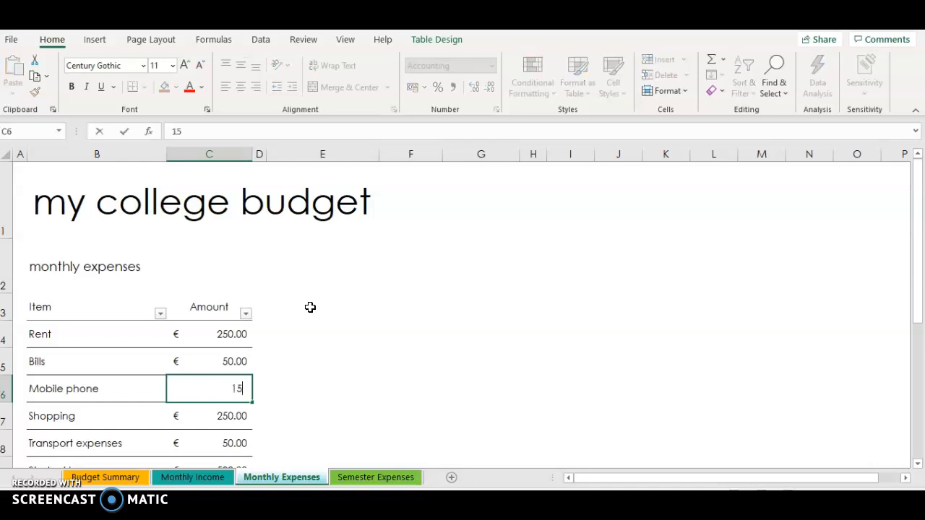
{"action": "key", "text": "Return"}
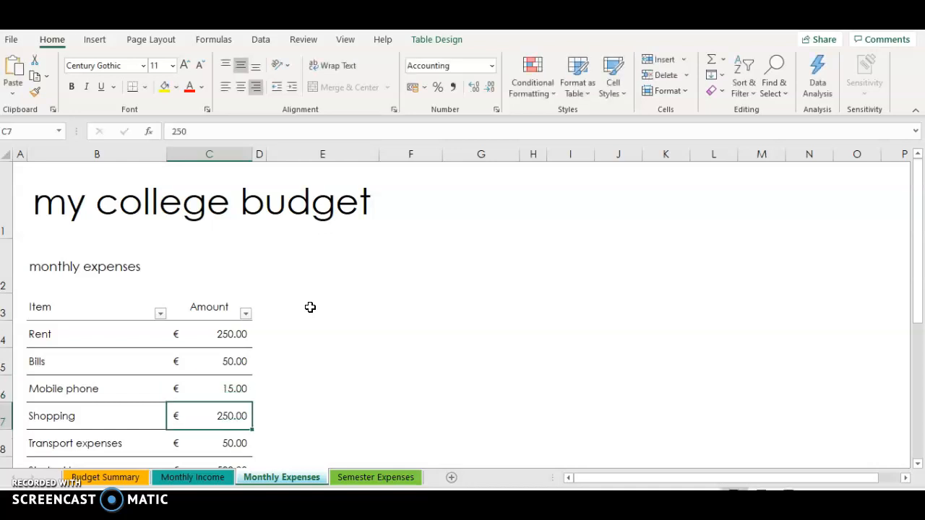
{"action": "type", "text": "80"}
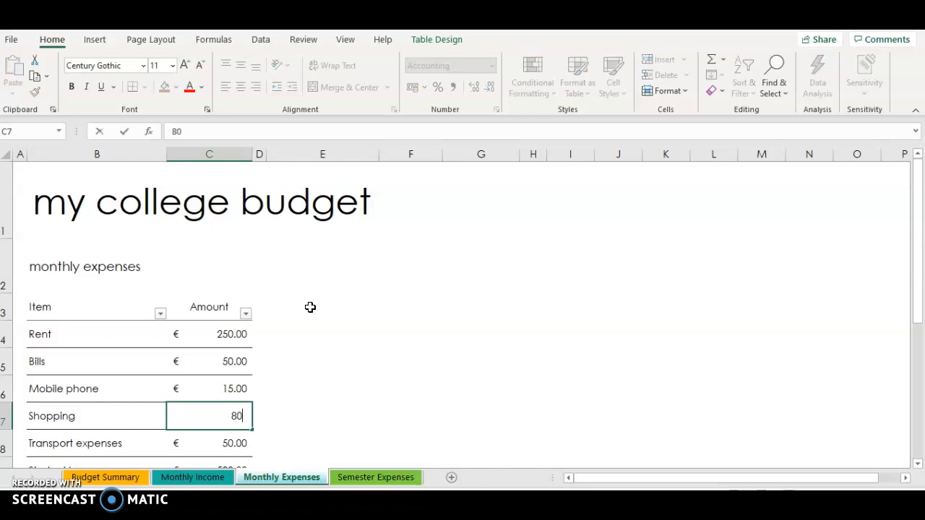
{"action": "key", "text": "Return"}
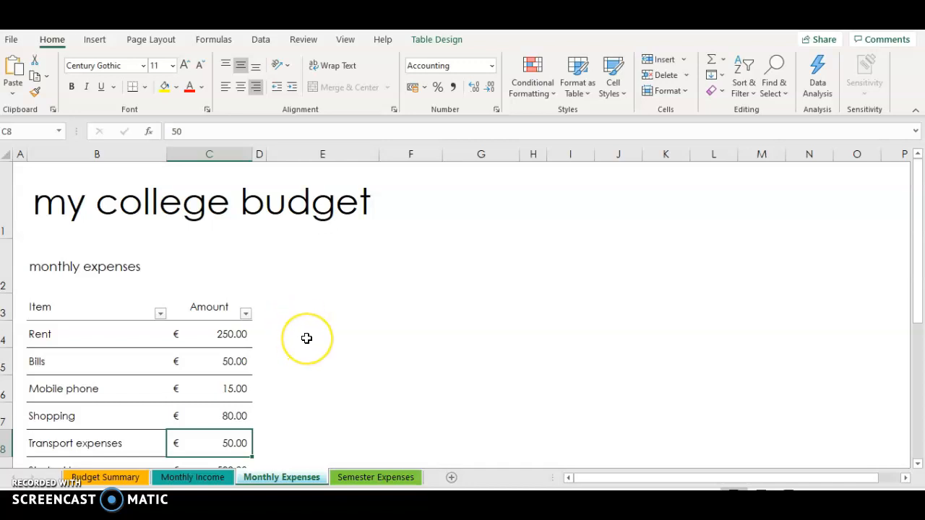
Step: Set the monthly Transport expenses amount to 35 and move on to the Student loans amount
{"action": "scroll", "coordinate": [306, 338], "scroll_direction": "down", "scroll_amount": 1}
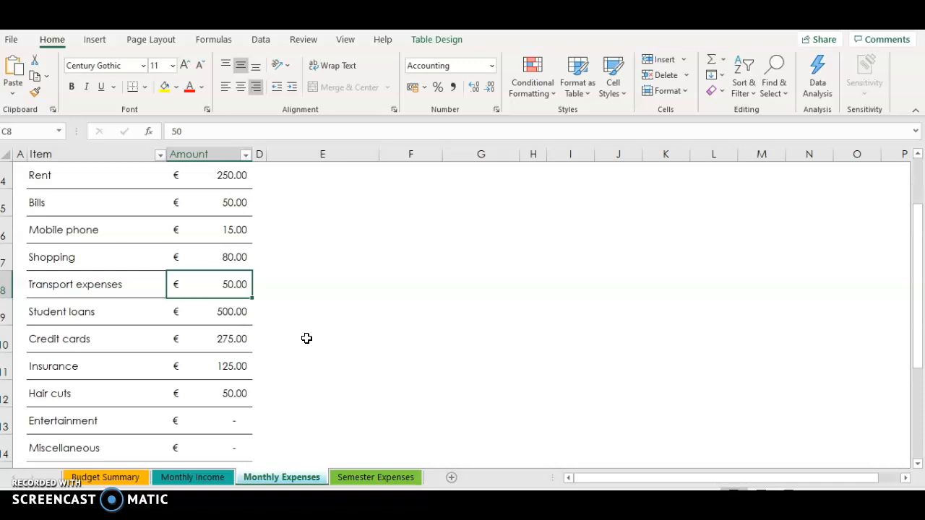
{"action": "type", "text": "35"}
{"action": "key", "text": "Return"}
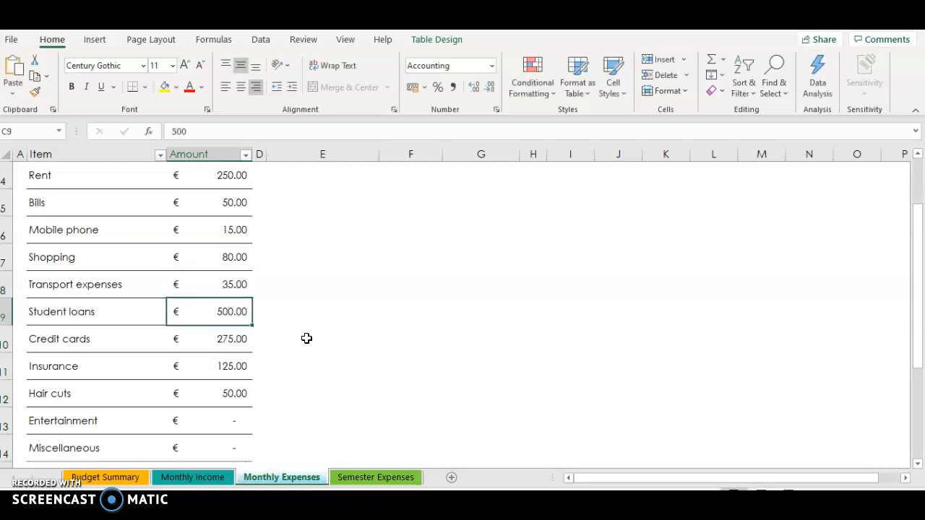
{"action": "key", "text": "Up"}
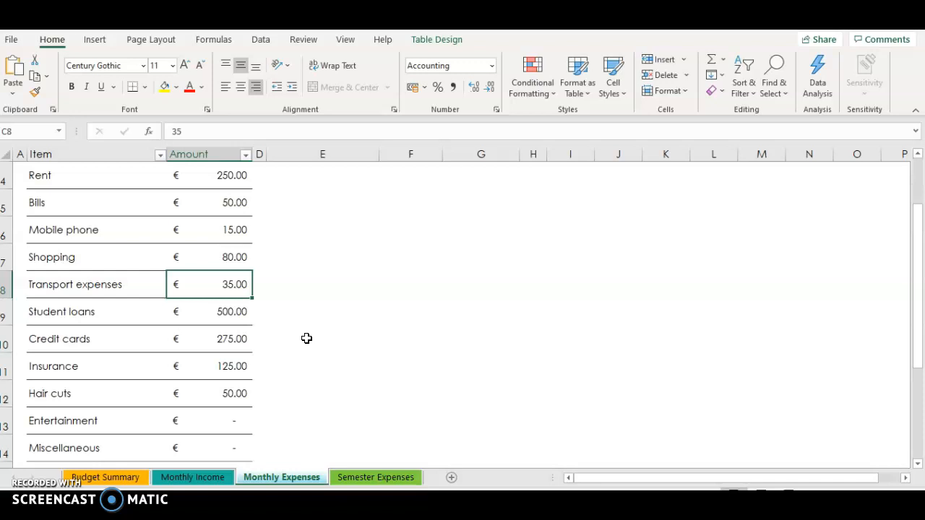
{"action": "key", "text": "Down"}
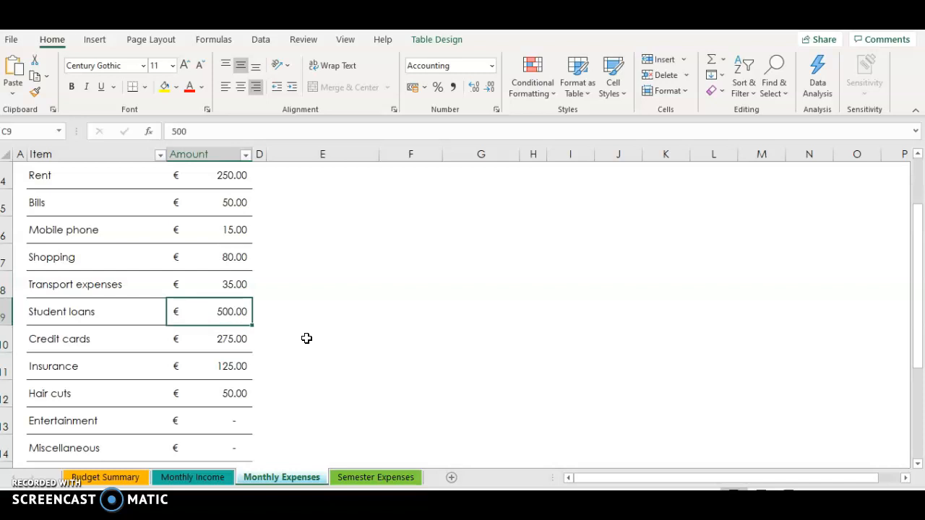
Step: Check the Monthly Income sheet, return to Monthly Expenses and set the Student loans amount to 50
{"action": "left_click", "coordinate": [197, 478]}
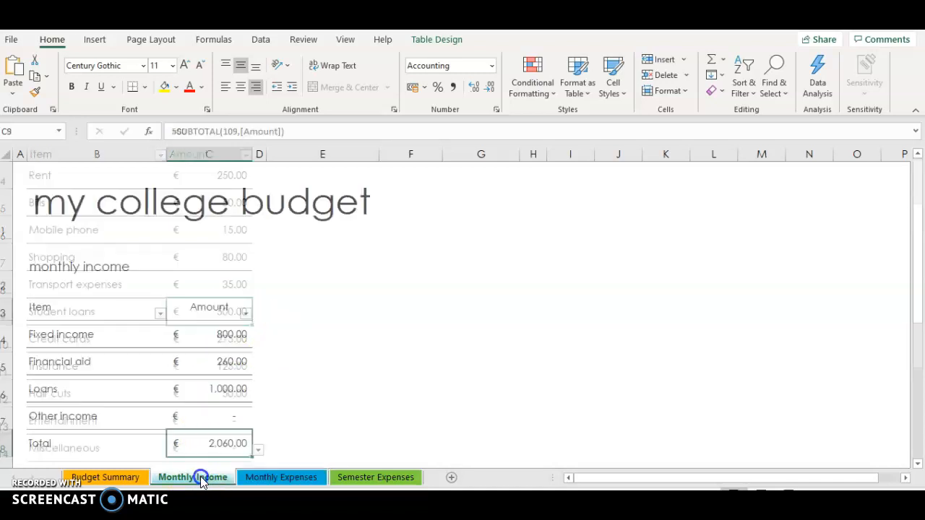
{"action": "left_click", "coordinate": [281, 478]}
{"action": "left_click", "coordinate": [231, 315]}
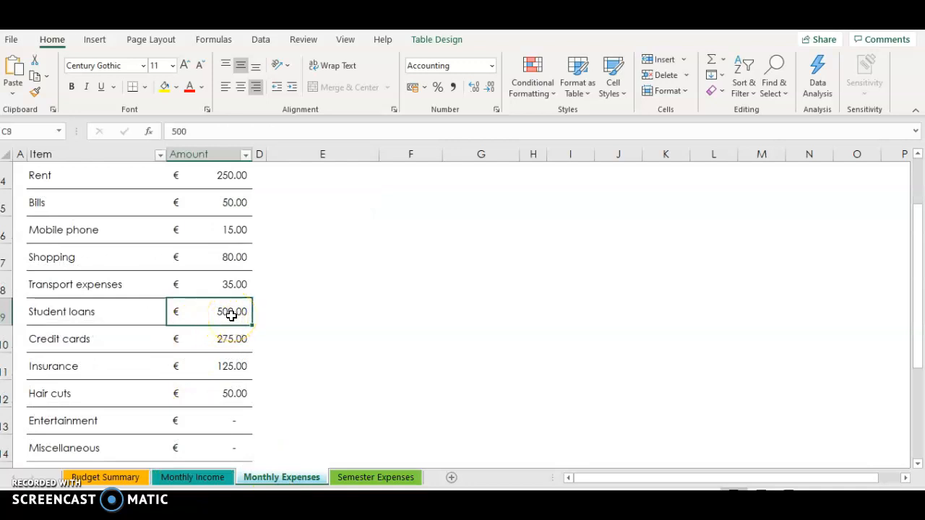
{"action": "type", "text": "50"}
{"action": "key", "text": "Return"}
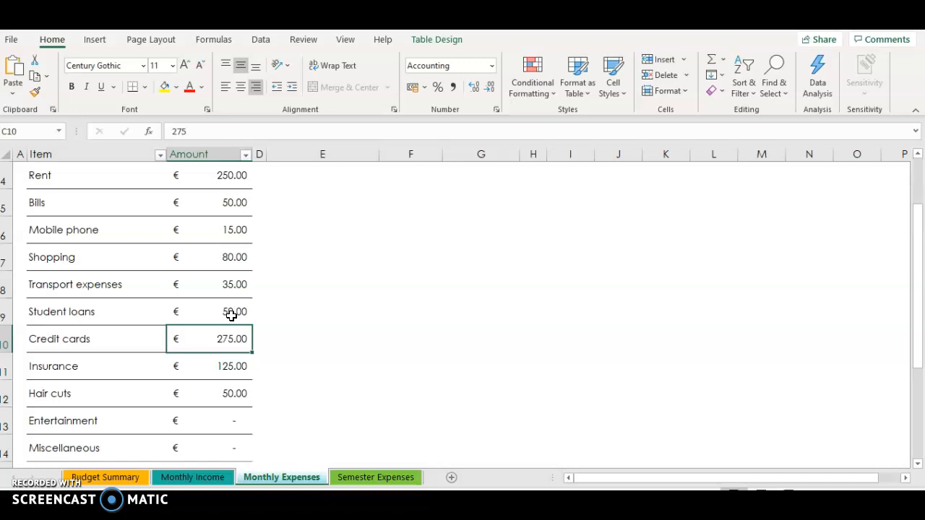
Step: Set the monthly Credit cards and Insurance amounts to 0
{"action": "type", "text": "0"}
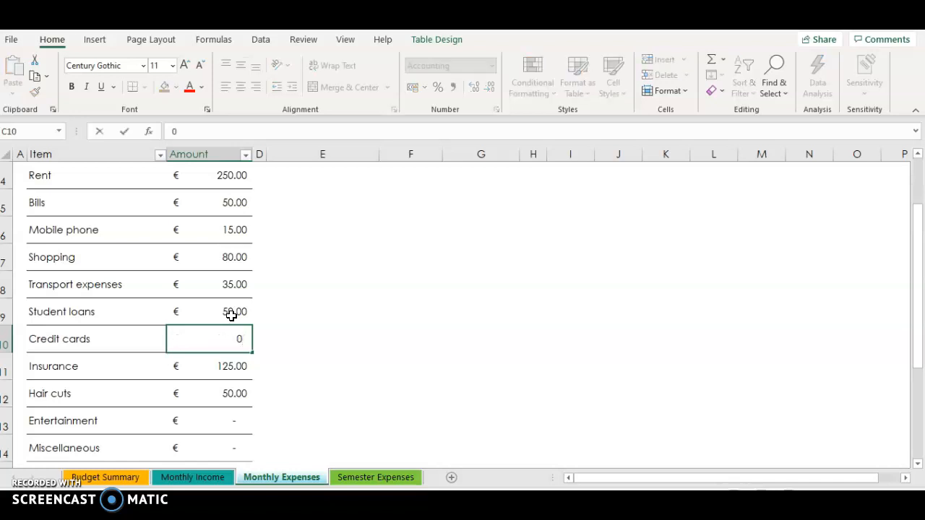
{"action": "key", "text": "Return"}
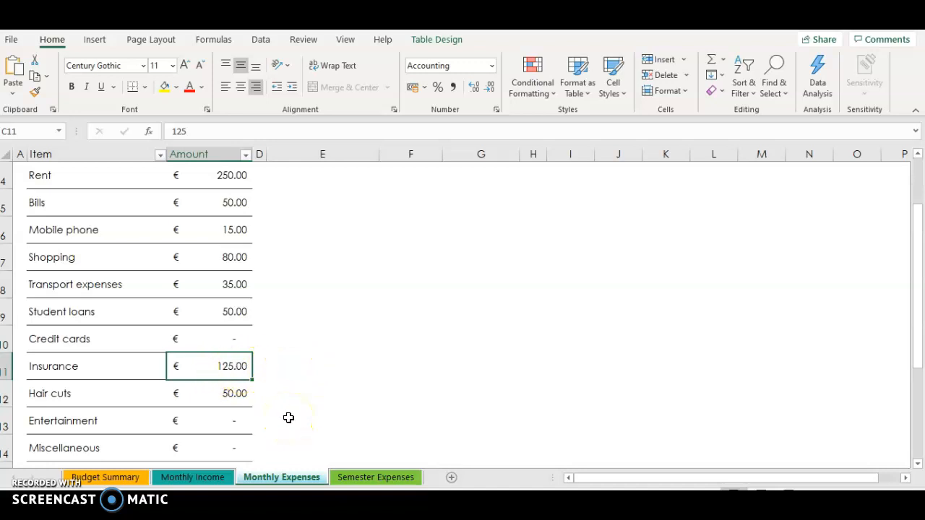
{"action": "type", "text": "0"}
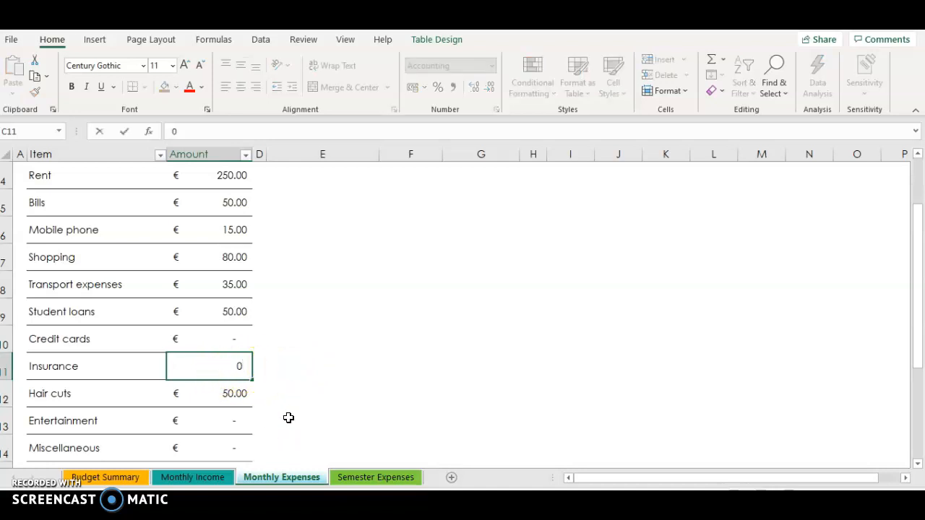
{"action": "key", "text": "Return"}
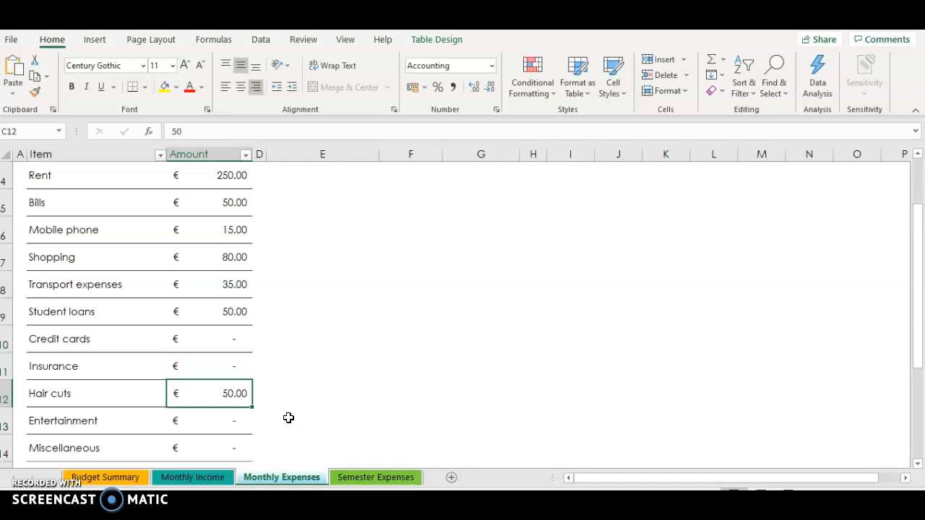
Step: Rename the Hair cuts item in the monthly expenses as Medical
{"action": "scroll", "coordinate": [289, 417], "scroll_direction": "down", "scroll_amount": 1}
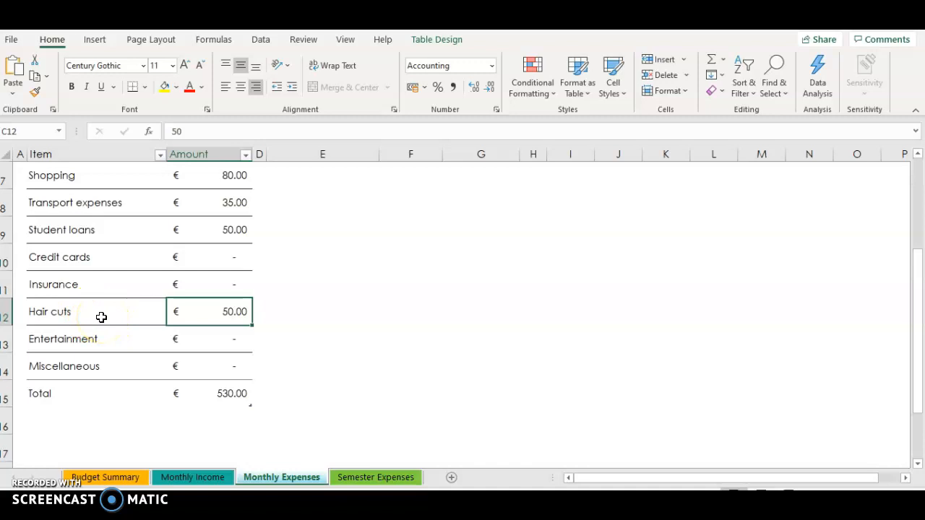
{"action": "left_click", "coordinate": [51, 318]}
{"action": "left_click", "coordinate": [217, 132]}
{"action": "left_click_drag", "start_coordinate": [189, 132], "coordinate": [173, 133]}
{"action": "type", "text": "Medical"}
{"action": "key", "text": "Return"}
{"action": "key", "text": "Up"}
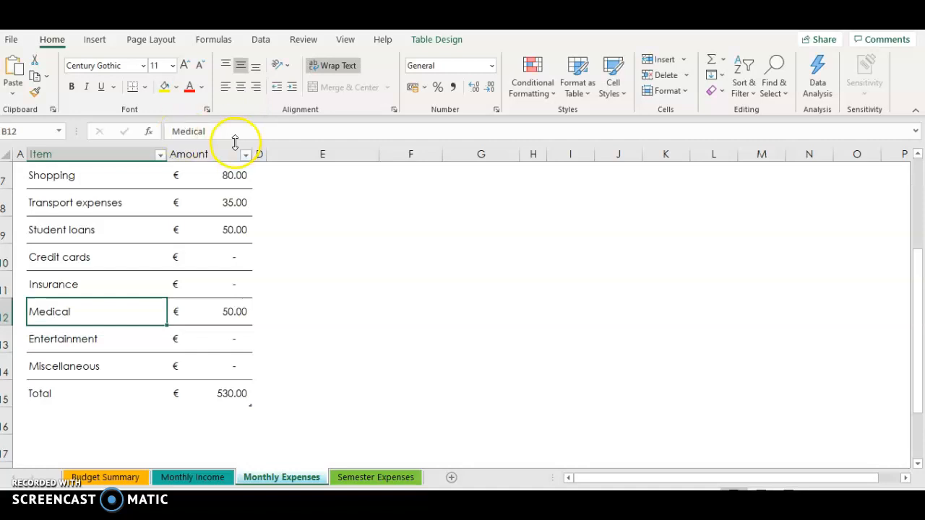
{"action": "left_click", "coordinate": [239, 340]}
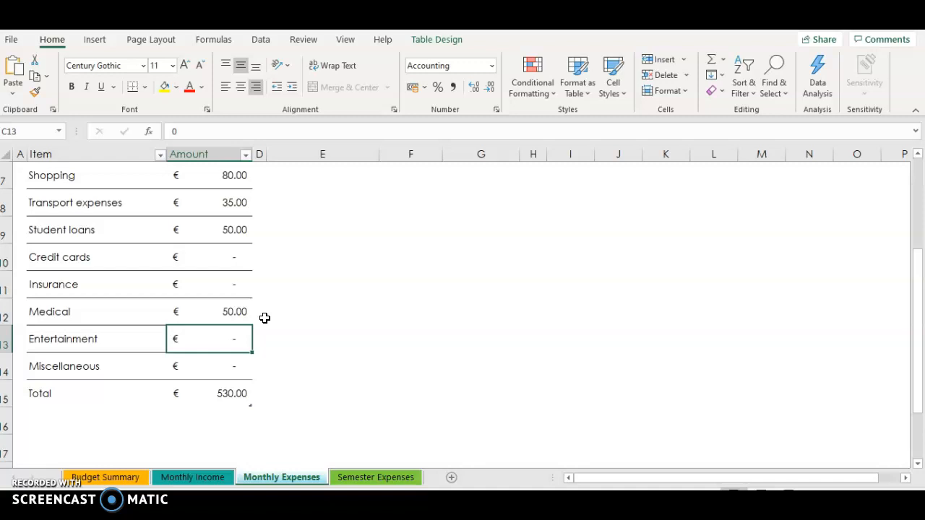
{"action": "key", "text": "Down"}
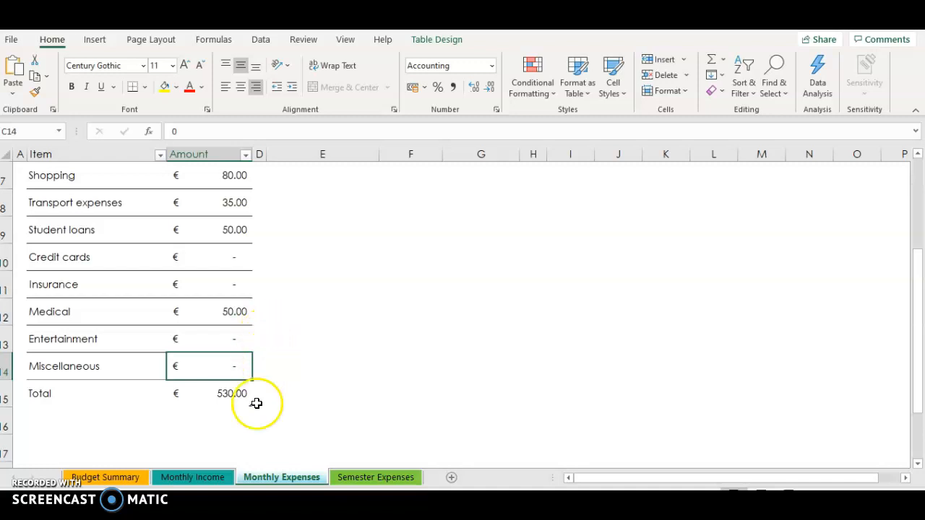
{"action": "left_click", "coordinate": [55, 366]}
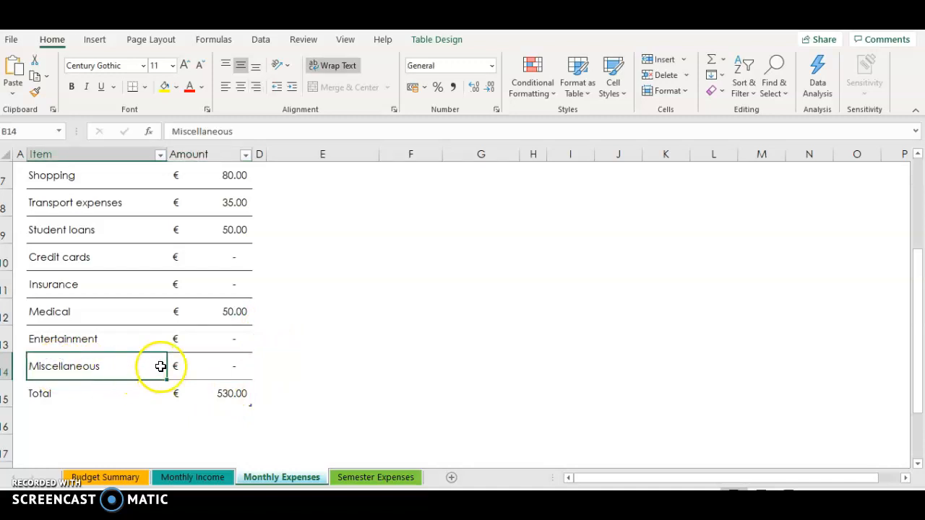
Step: On the Semester Expenses sheet, rename the Lab fees item as Student Levy
{"action": "left_click", "coordinate": [375, 478]}
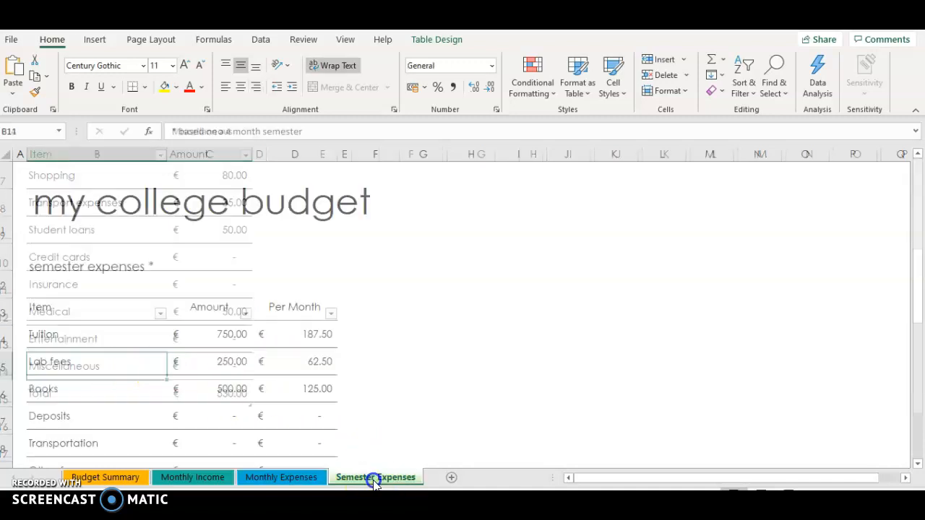
{"action": "scroll", "coordinate": [434, 448], "scroll_direction": "down", "scroll_amount": 1}
{"action": "scroll", "coordinate": [434, 448], "scroll_direction": "up", "scroll_amount": 1}
{"action": "left_click", "coordinate": [220, 336]}
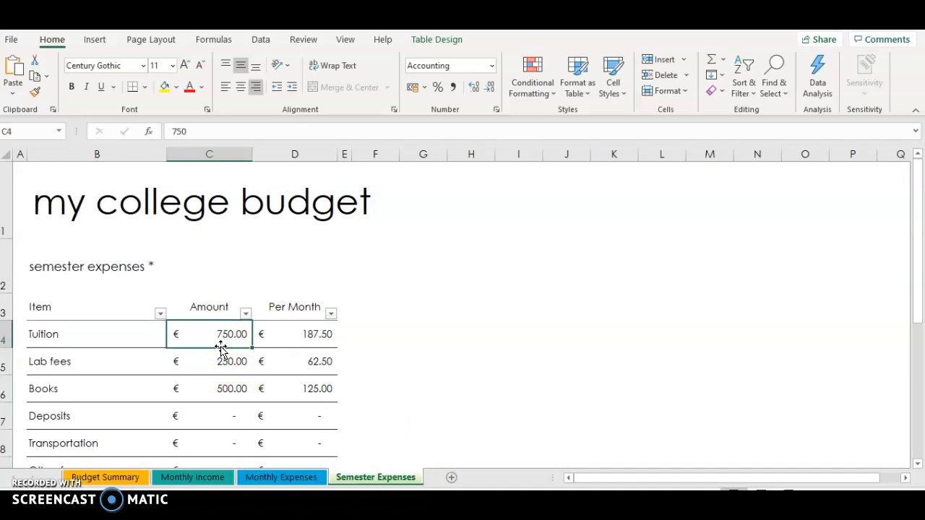
{"action": "left_click", "coordinate": [221, 350]}
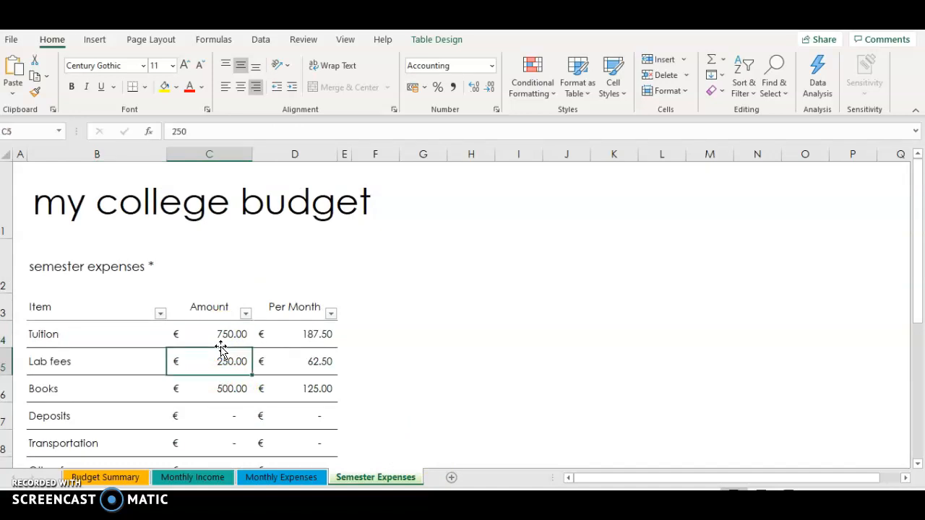
{"action": "left_click", "coordinate": [90, 361]}
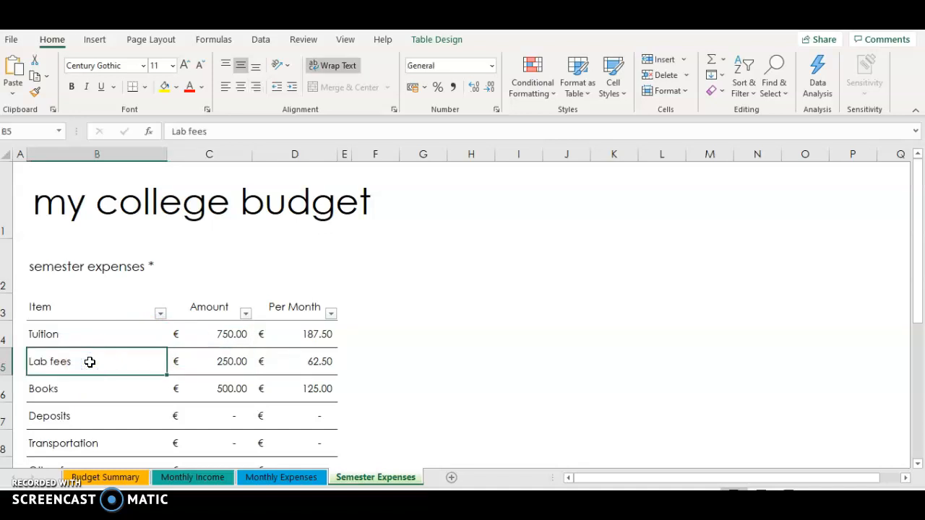
{"action": "type", "text": "Stu"}
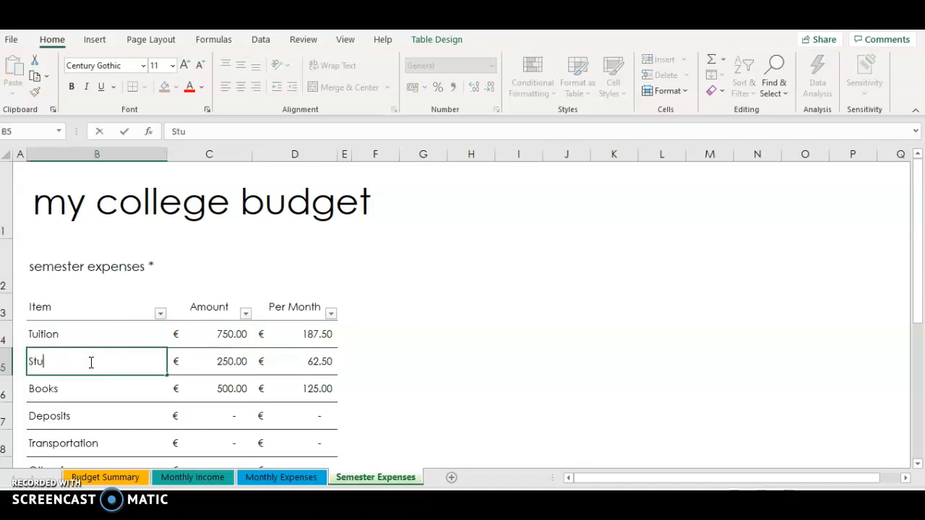
{"action": "type", "text": "dent Levy"}
{"action": "left_click", "coordinate": [232, 365]}
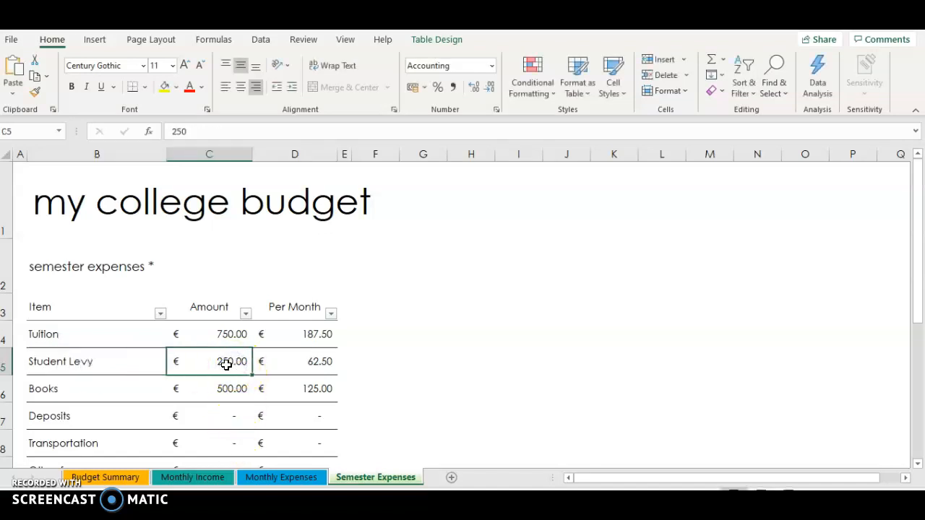
Step: Set the semester Books amount with the formula =12*30
{"action": "left_click", "coordinate": [224, 388]}
{"action": "left_click", "coordinate": [205, 390]}
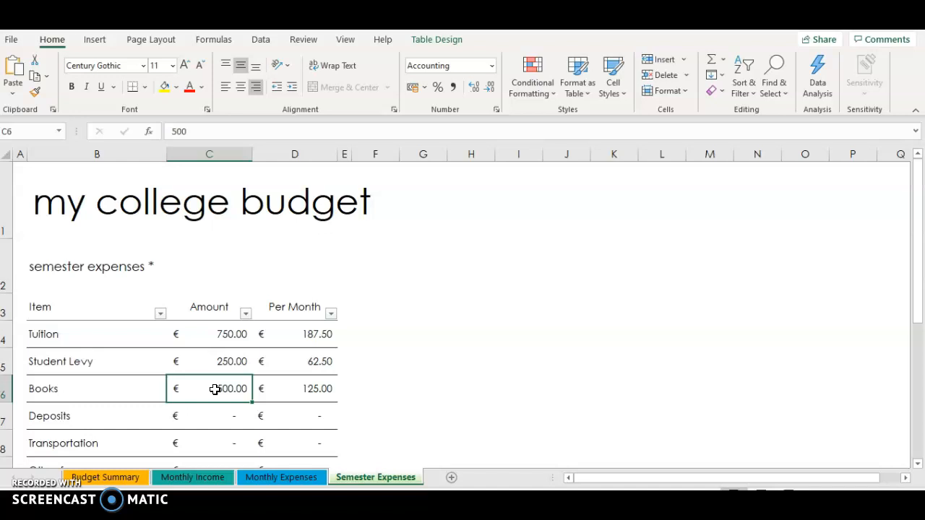
{"action": "type", "text": "1"}
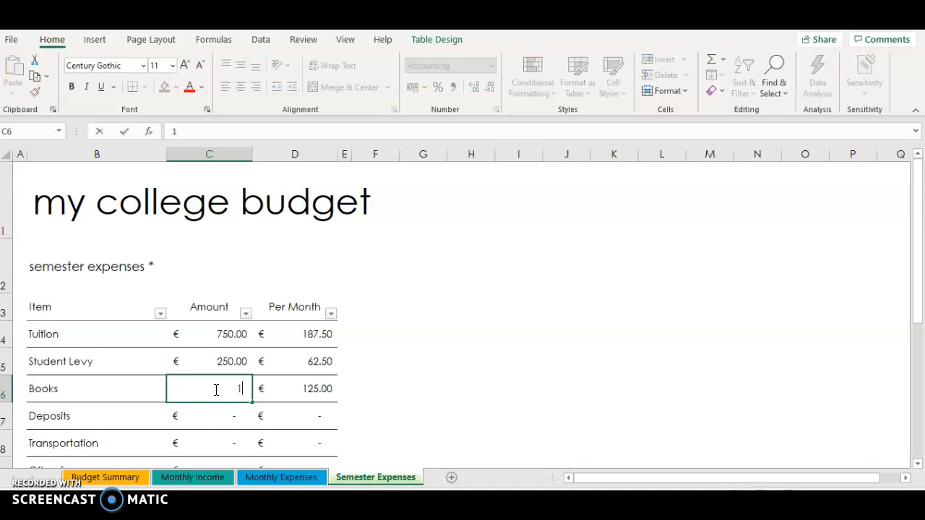
{"action": "type", "text": "2*30"}
{"action": "key", "text": "Return"}
{"action": "left_click", "coordinate": [214, 388]}
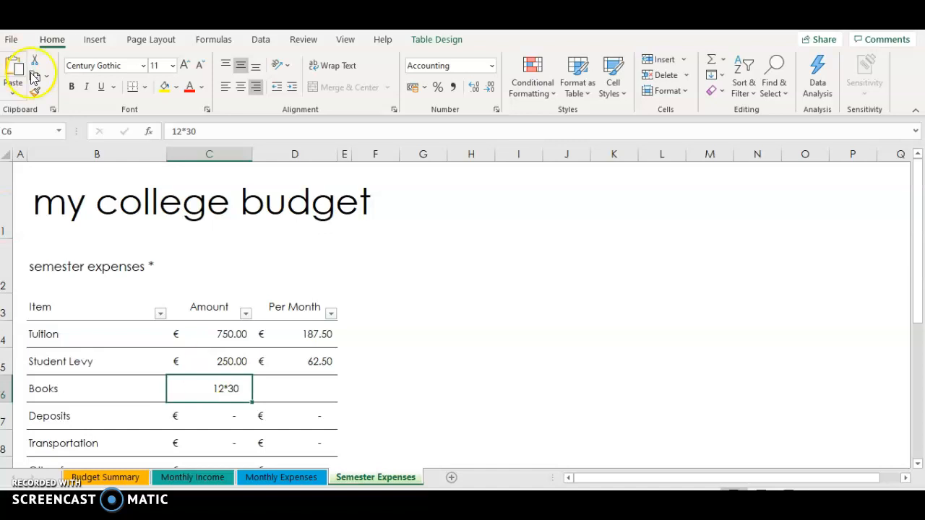
{"action": "left_click", "coordinate": [172, 130]}
{"action": "type", "text": "="}
{"action": "key", "text": "Return"}
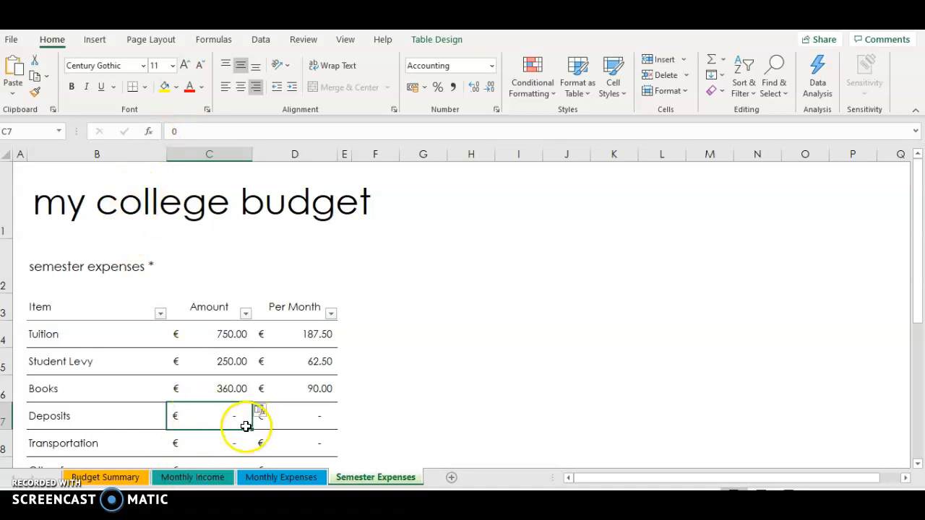
Step: Review the Deposits, Transportation and Other fees amounts and the totals in the semester expenses
{"action": "scroll", "coordinate": [223, 417], "scroll_direction": "down", "scroll_amount": 1}
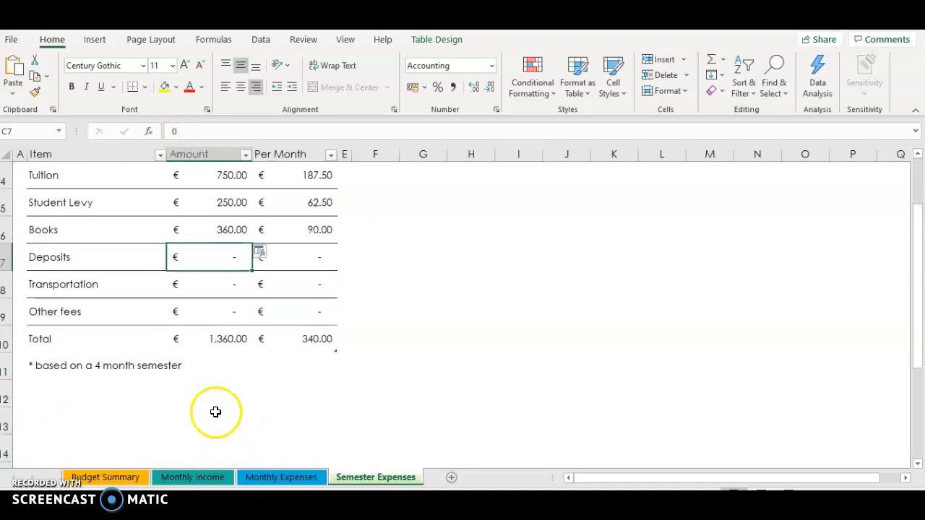
{"action": "left_click", "coordinate": [228, 266]}
{"action": "left_click", "coordinate": [223, 285]}
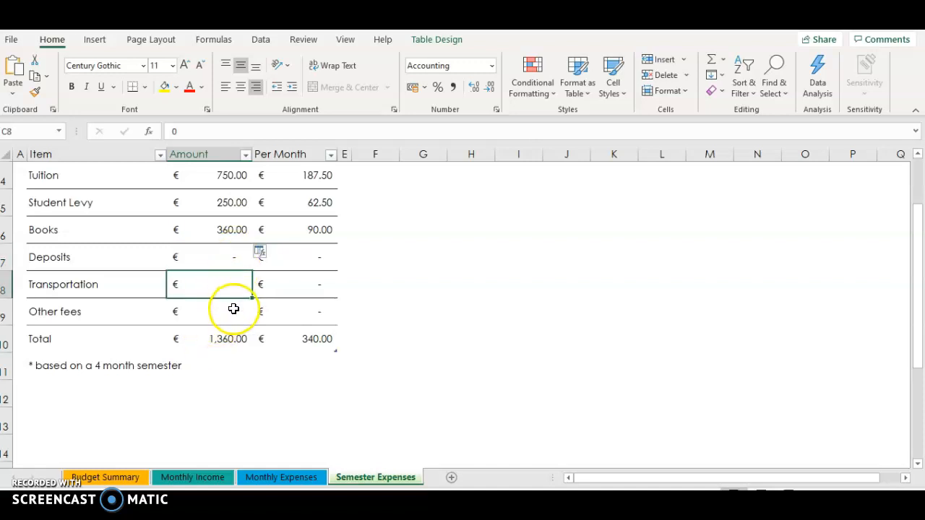
{"action": "left_click", "coordinate": [231, 309]}
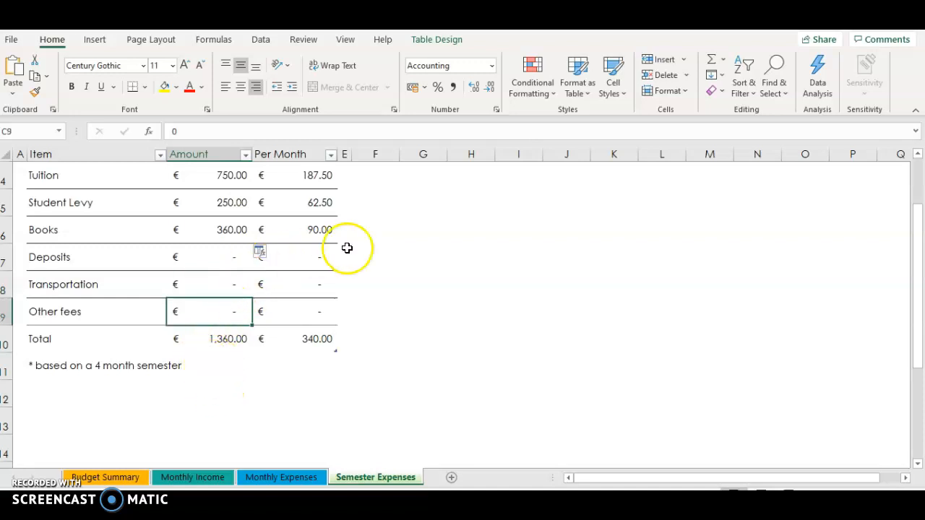
{"action": "scroll", "coordinate": [423, 322], "scroll_direction": "up", "scroll_amount": 1}
{"action": "scroll", "coordinate": [423, 323], "scroll_direction": "down", "scroll_amount": 1}
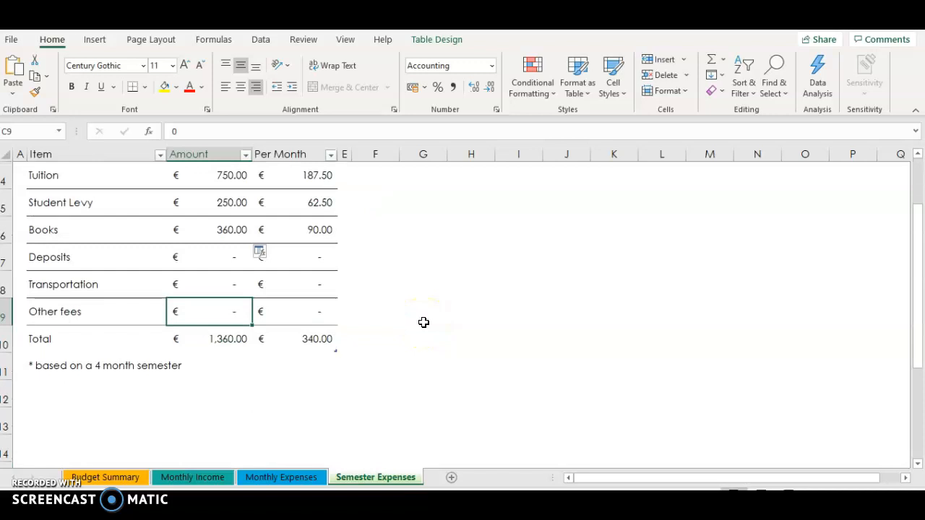
Step: Open the Budget Summary sheet and examine the percentage spent, net monthly income, net monthly expenses, balance and chart
{"action": "left_click", "coordinate": [105, 478]}
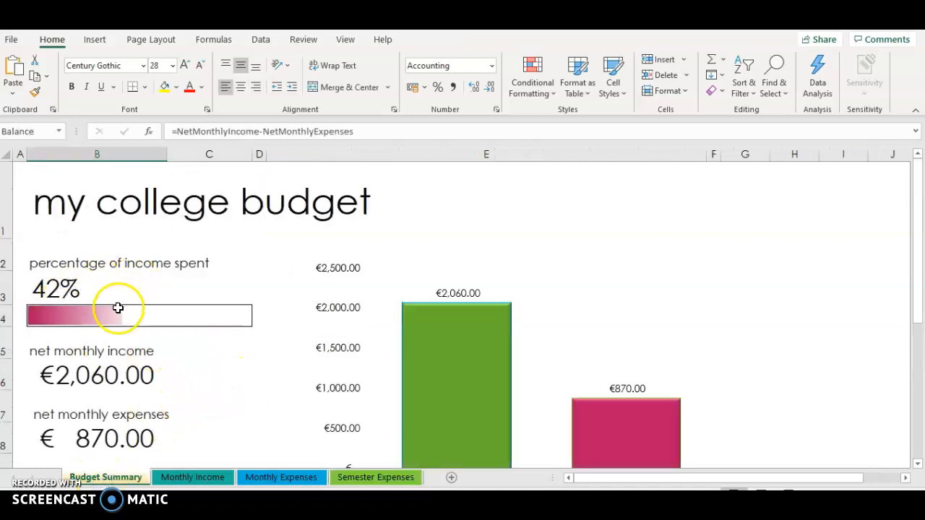
{"action": "scroll", "coordinate": [194, 348], "scroll_direction": "down", "scroll_amount": 1}
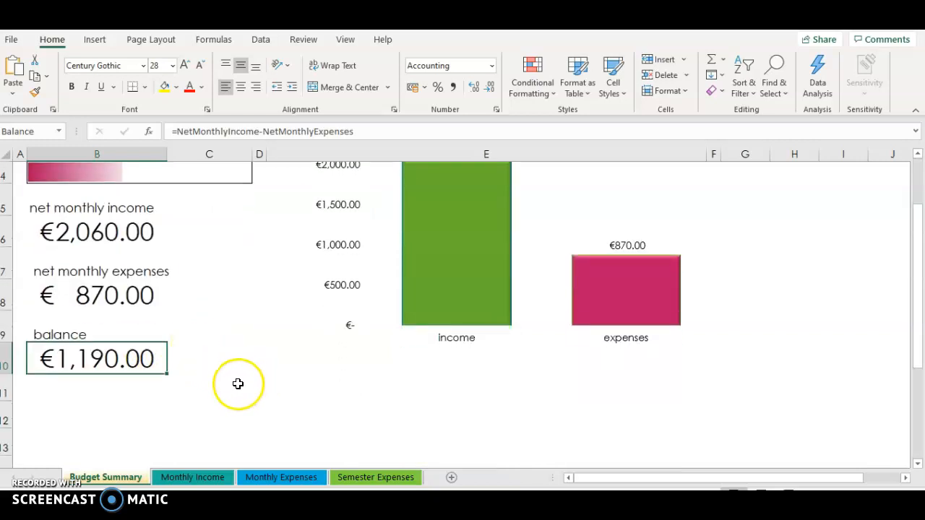
{"action": "scroll", "coordinate": [253, 380], "scroll_direction": "up", "scroll_amount": 1}
{"action": "scroll", "coordinate": [255, 382], "scroll_direction": "down", "scroll_amount": 1}
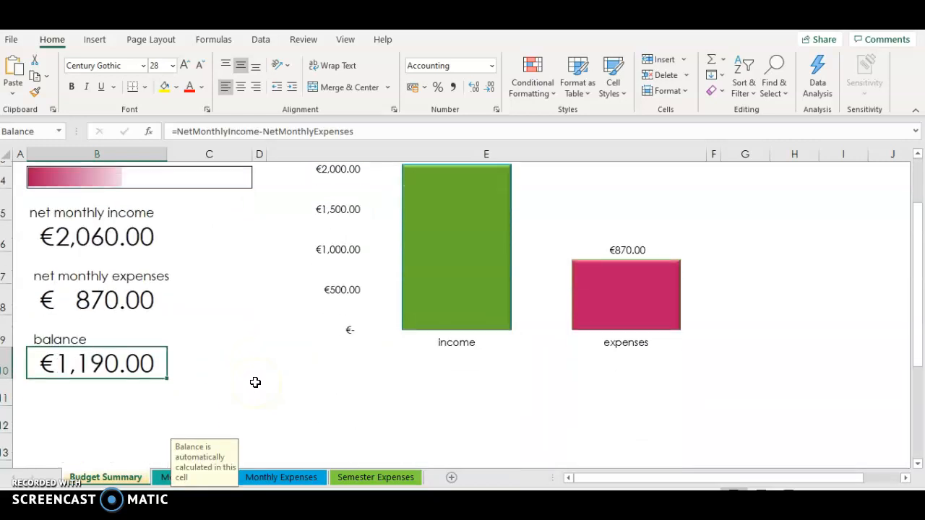
{"action": "scroll", "coordinate": [255, 382], "scroll_direction": "up", "scroll_amount": 1}
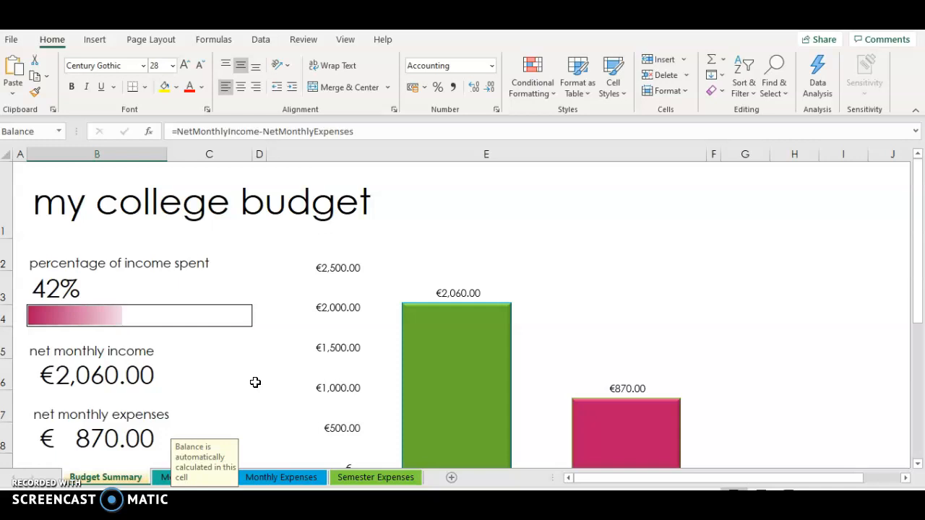
{"action": "scroll", "coordinate": [255, 382], "scroll_direction": "down", "scroll_amount": 2}
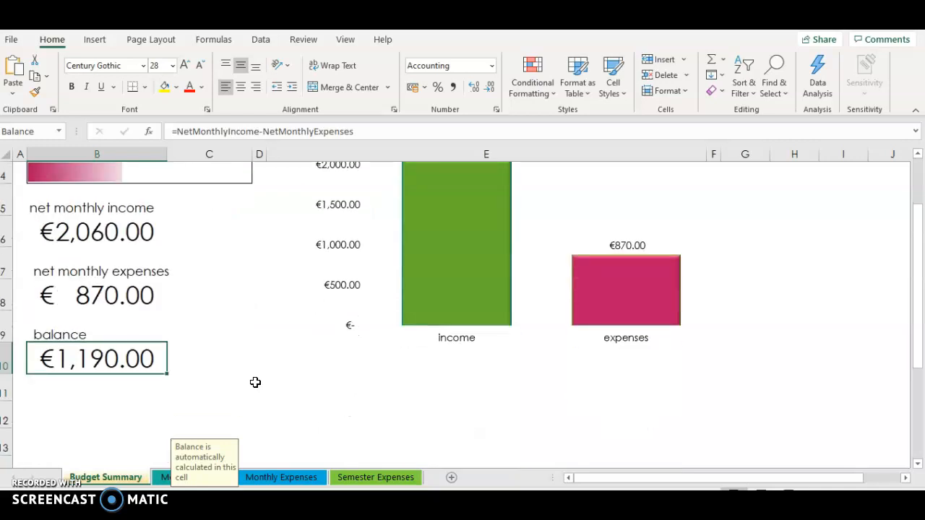